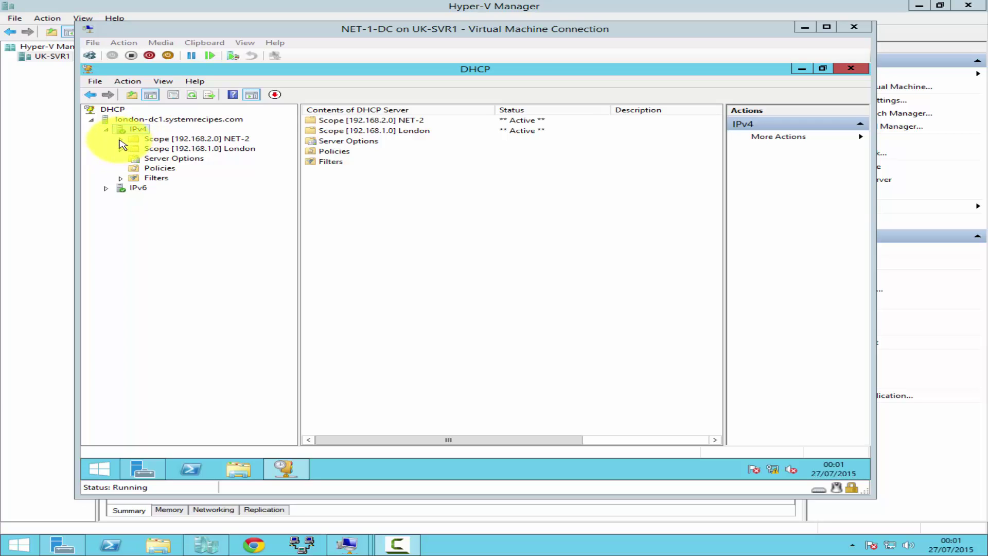
Expand Scope [192.168.2.0] NET-2 under IPv4 in the DHCP console
left_click(121, 139)
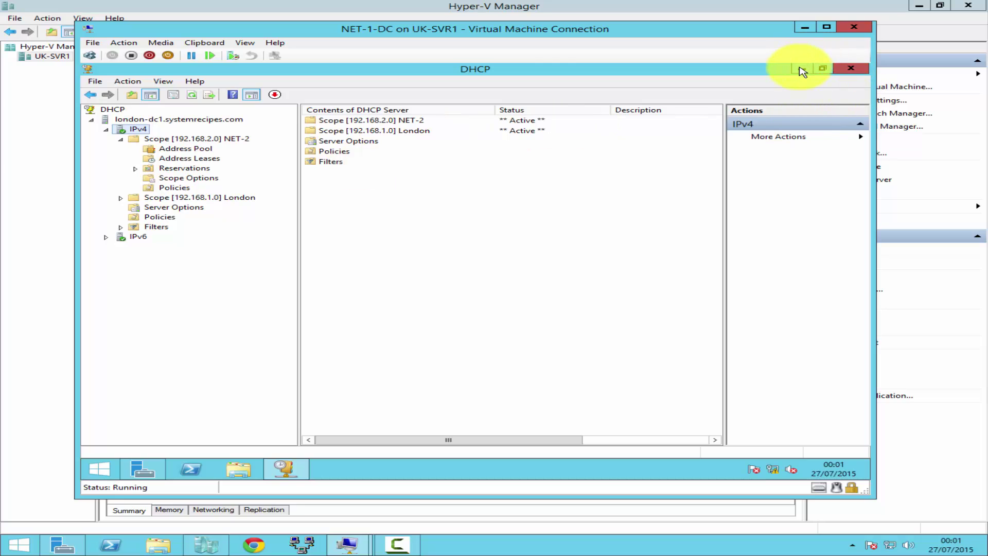
Minimize the NET-1-DC window and review the NET-1 and NET-2 switches in Virtual Switch Manager
left_click(805, 28)
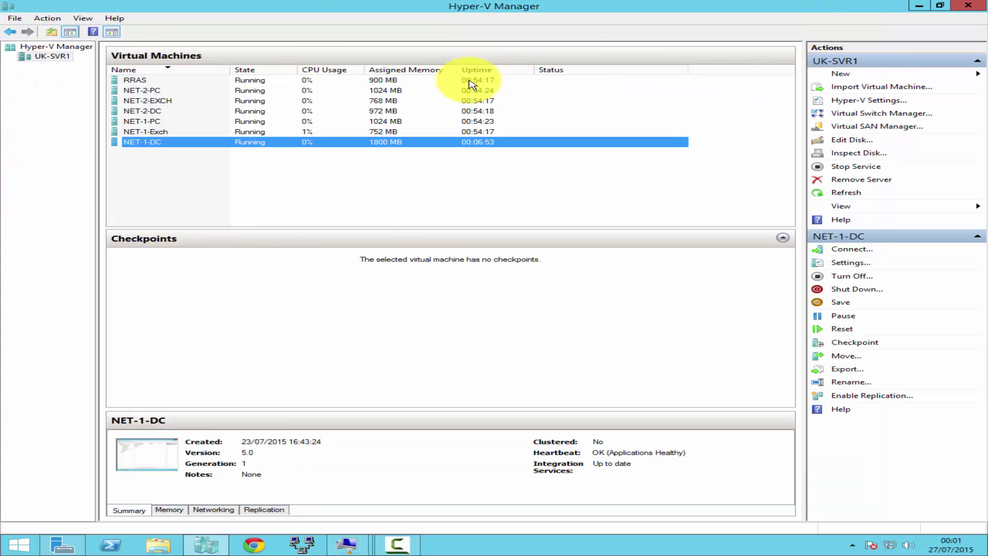
left_click(175, 170)
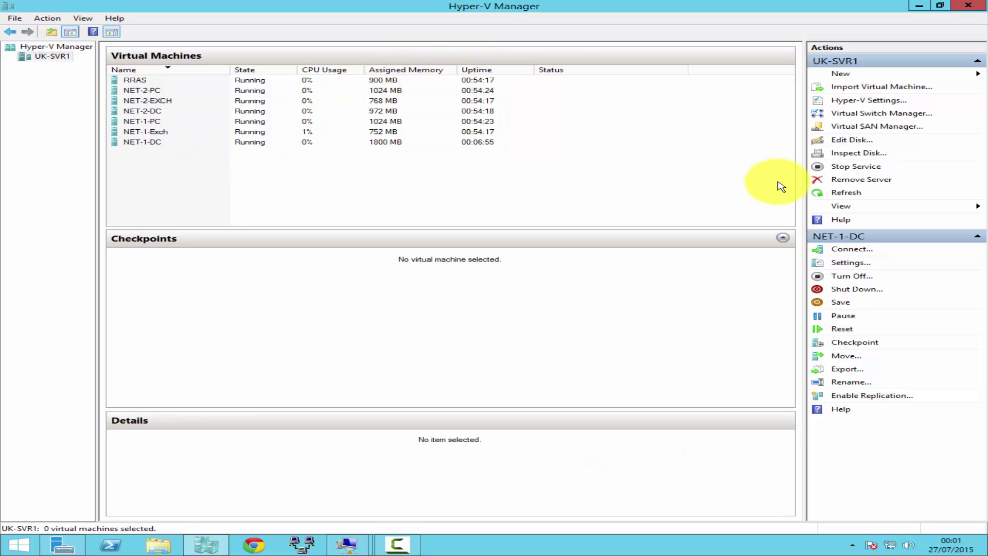
left_click(882, 116)
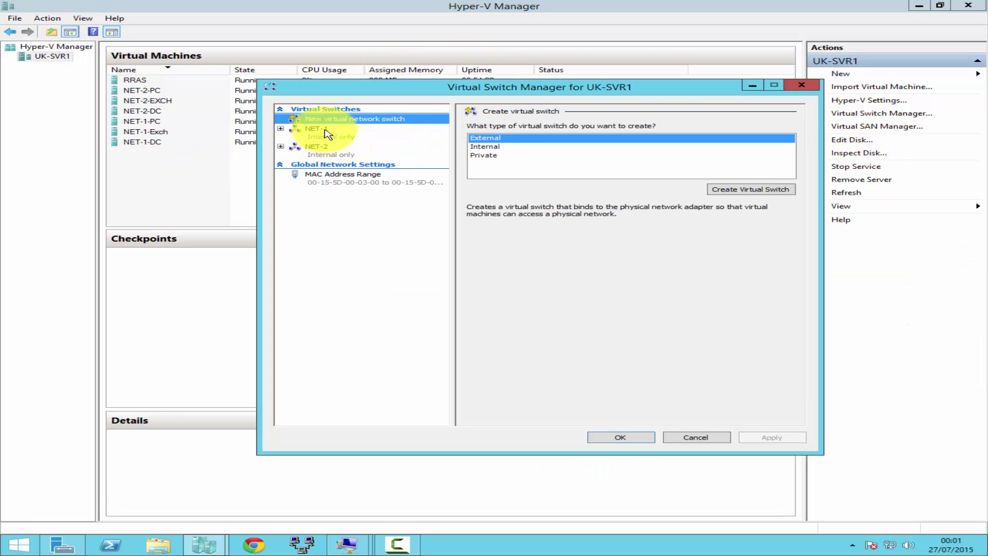
left_click(325, 135)
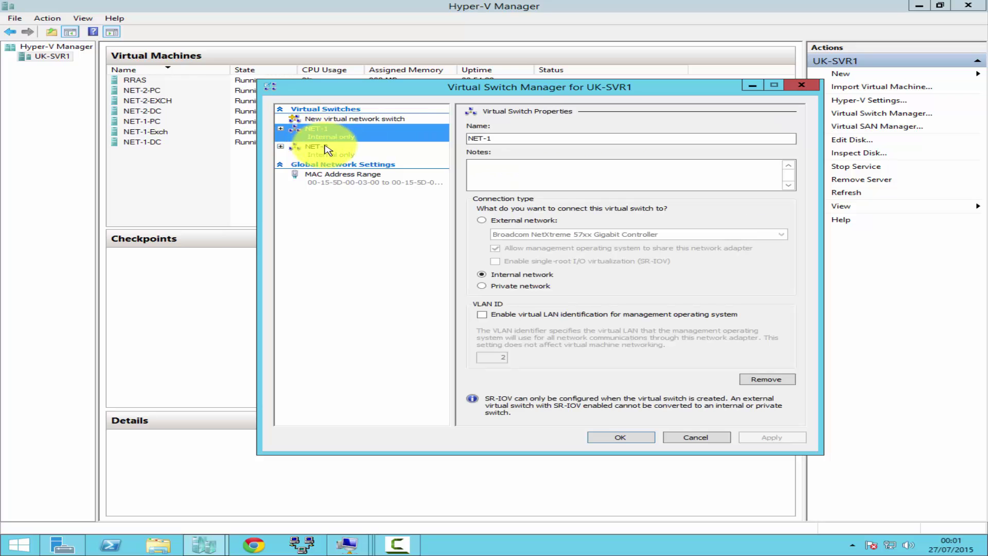
left_click(312, 151)
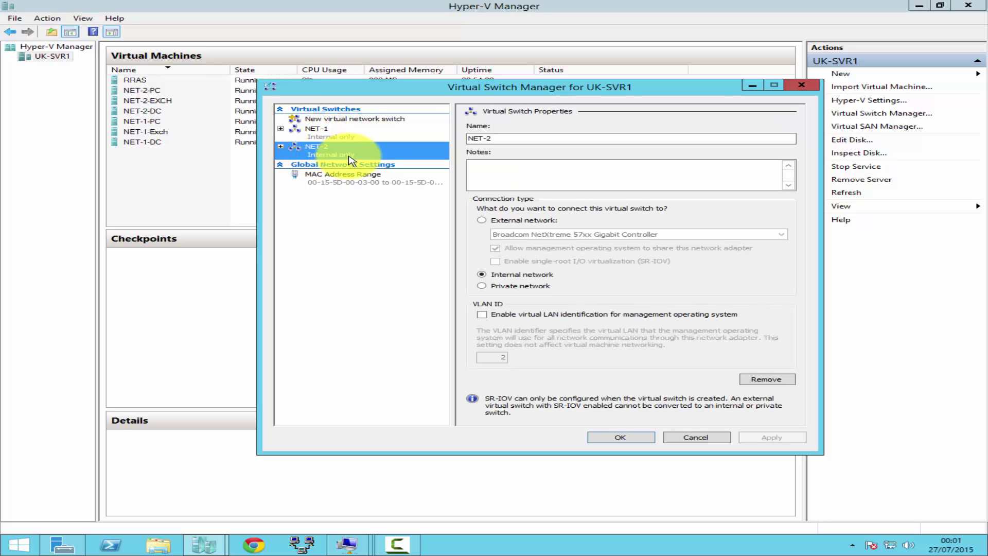
left_click(801, 84)
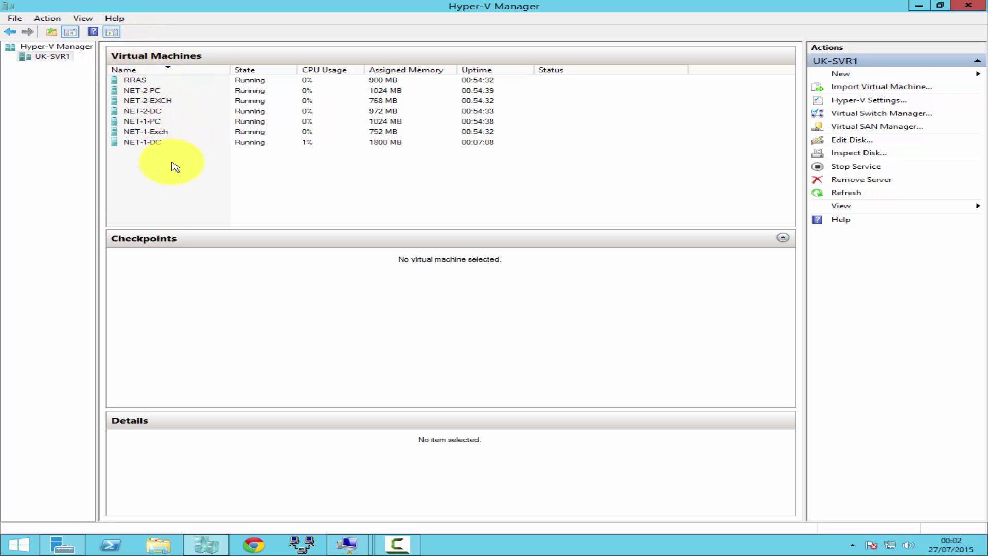
Box-select the three NET-1 VMs, then NET-2-PC, NET-2-EXCH and NET-2-DC together
left_click_drag(217, 171, 130, 126)
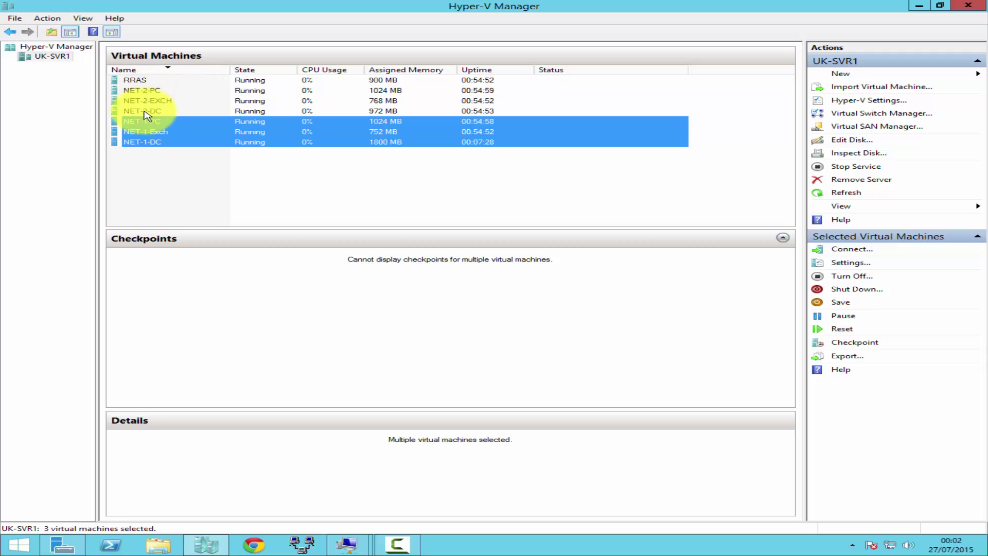
left_click_drag(708, 90, 639, 118)
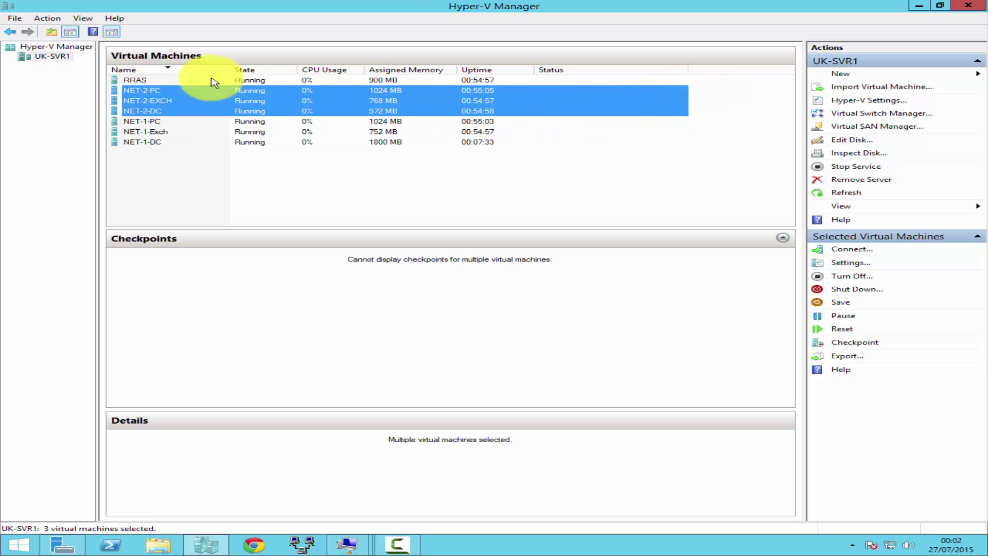
Open the RRAS VM's settings and confirm its two adapters use the NET-1 and NET-2 switches
left_click(194, 100, "ctrl")
left_click(155, 88, "ctrl")
left_click(153, 81)
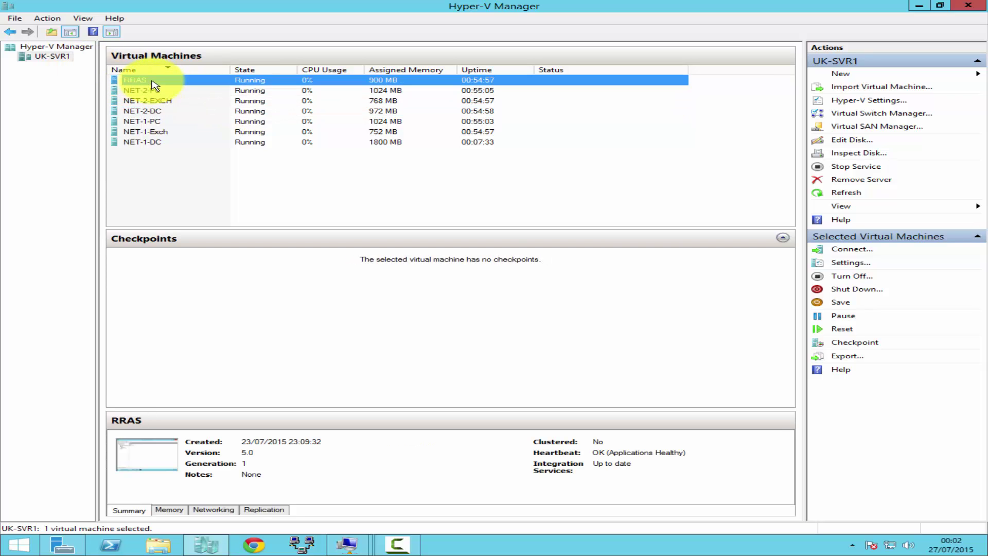
right_click(153, 82)
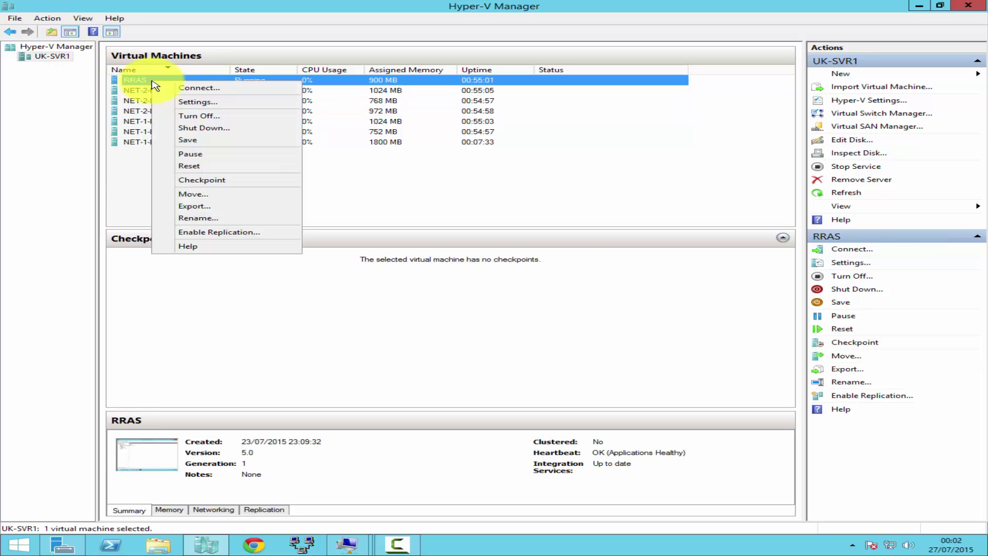
left_click(191, 100)
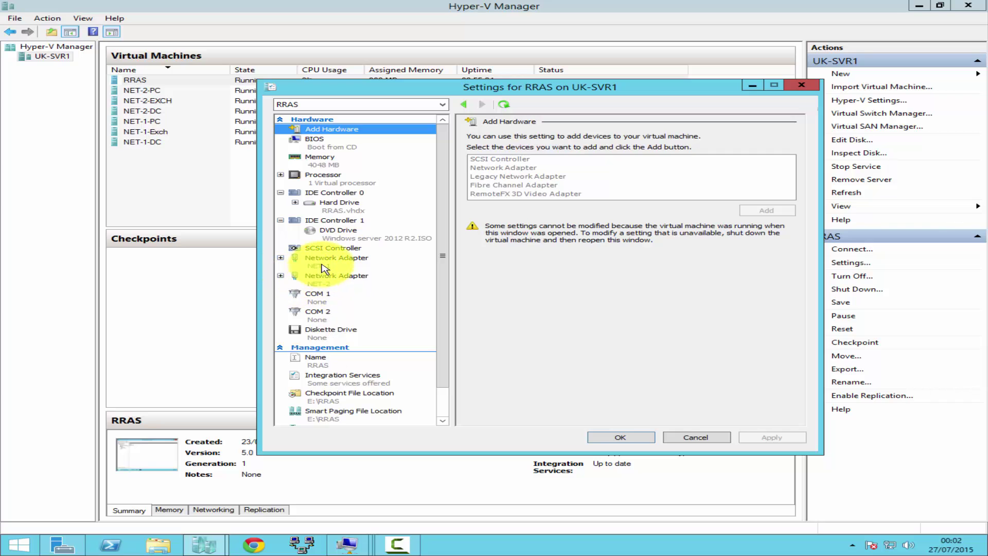
left_click(326, 263)
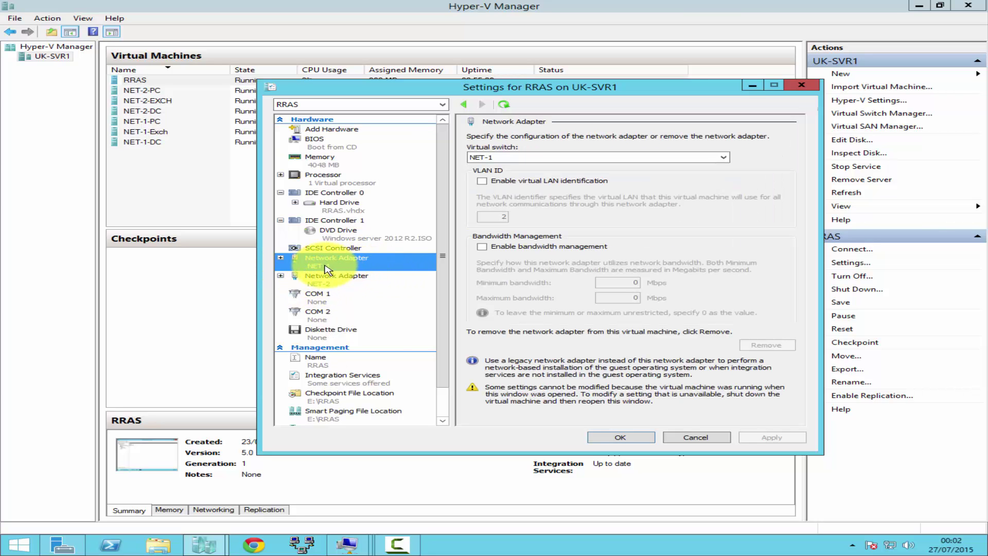
left_click(335, 281)
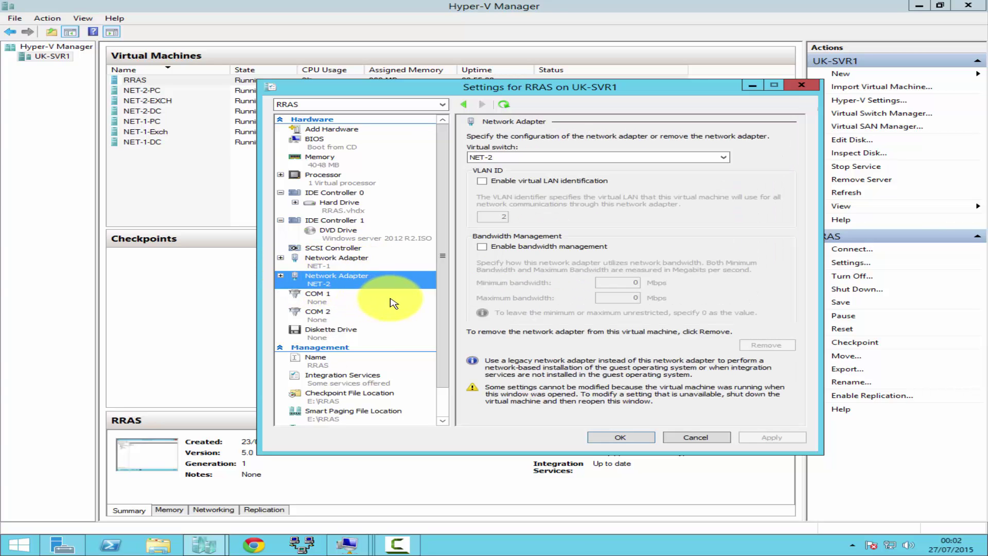
left_click(617, 438)
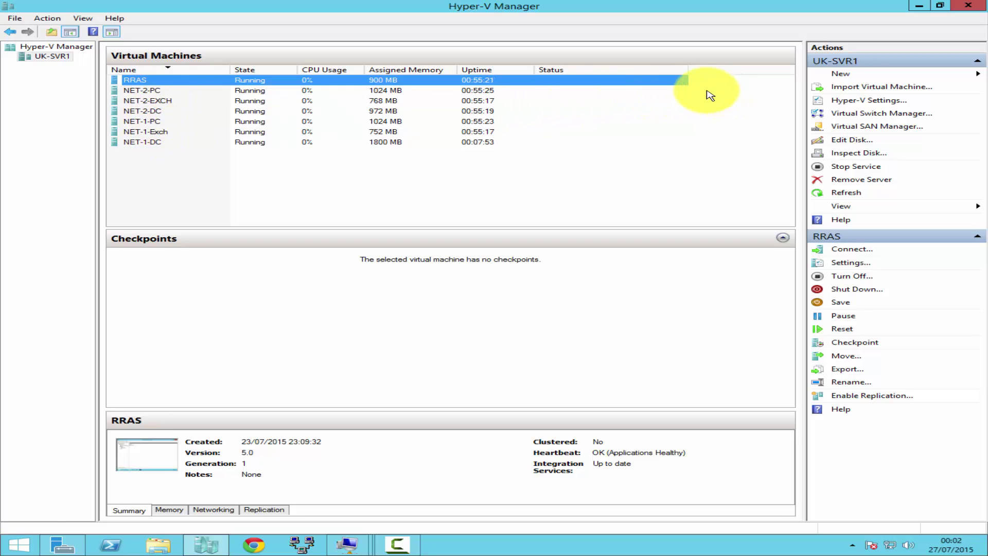
left_click(664, 90)
left_click_drag(654, 101, 609, 117)
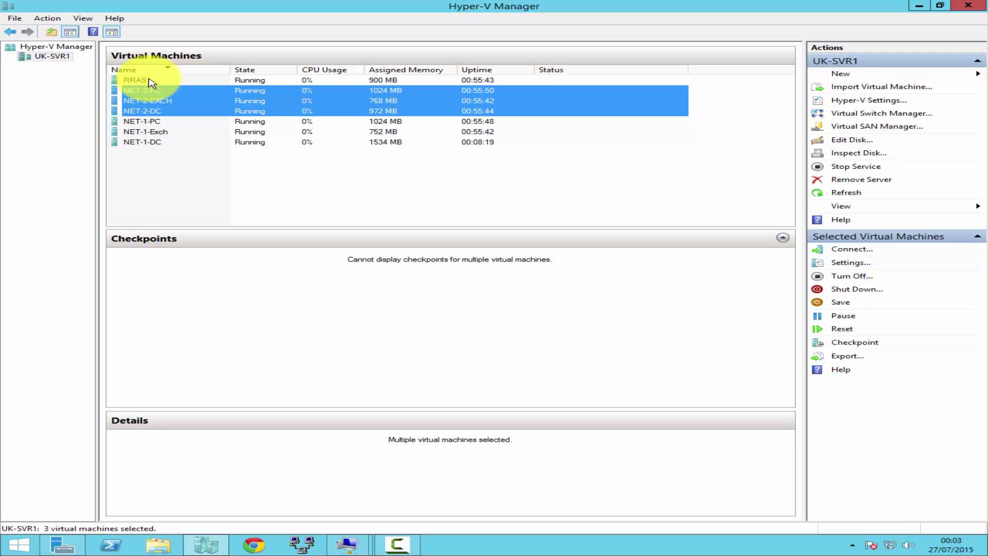
left_click(151, 81)
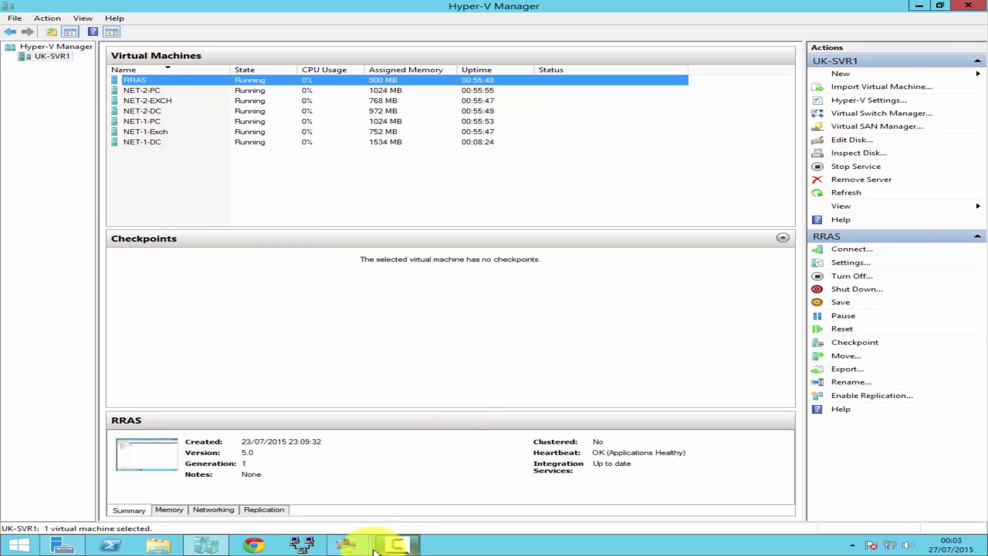
left_click(349, 545)
left_click(453, 518)
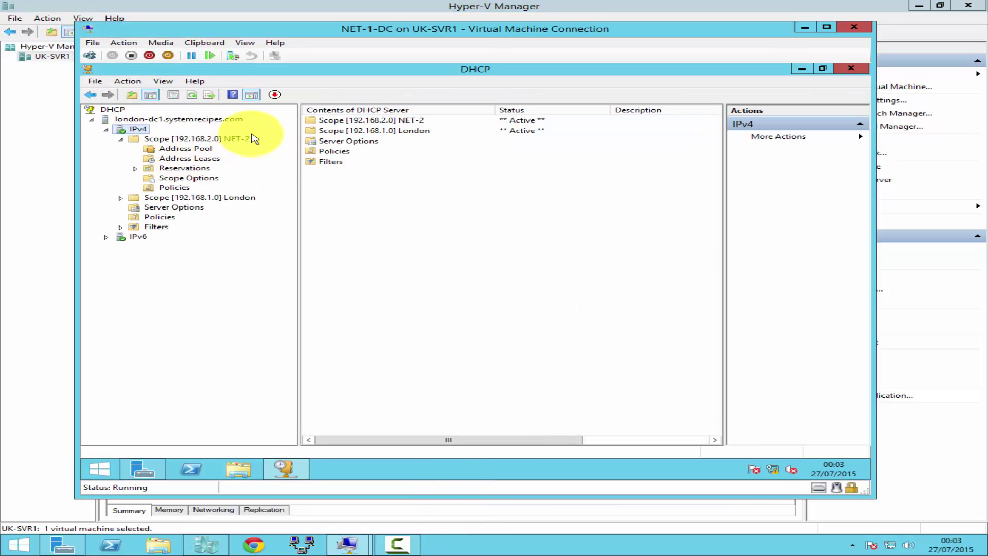
left_click(806, 27)
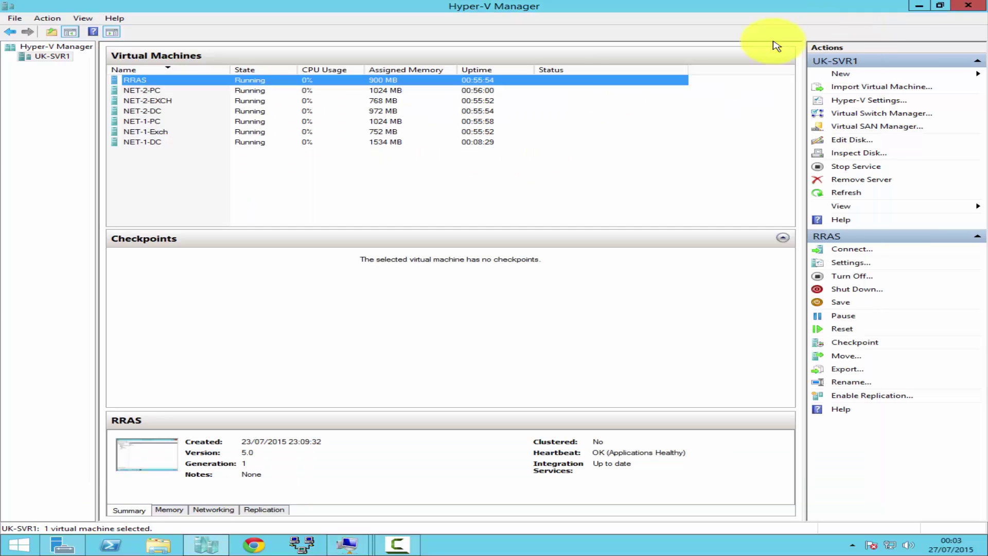
Connect to the RRAS virtual machine and sign in as Administrator with the account password
double_click(144, 84)
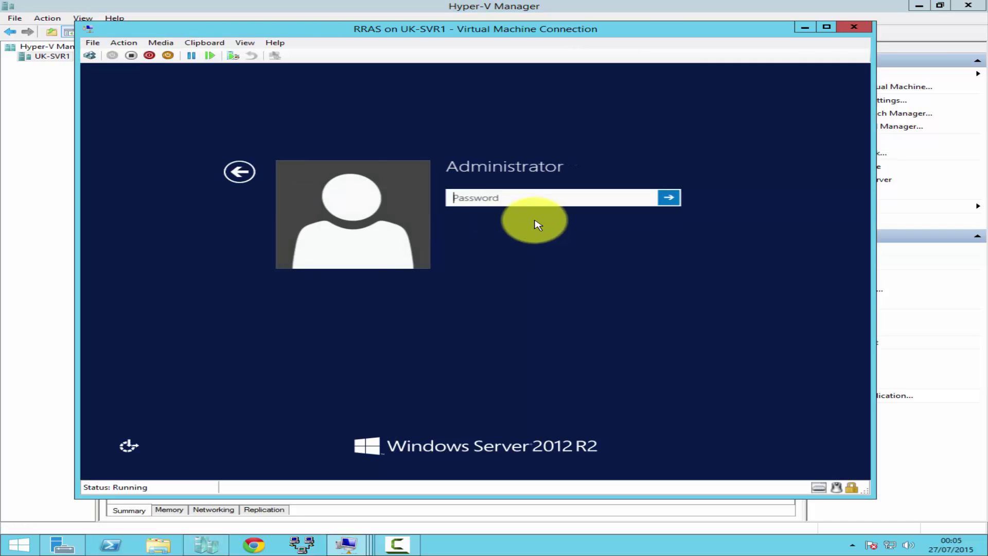
left_click(240, 172)
left_click(90, 55)
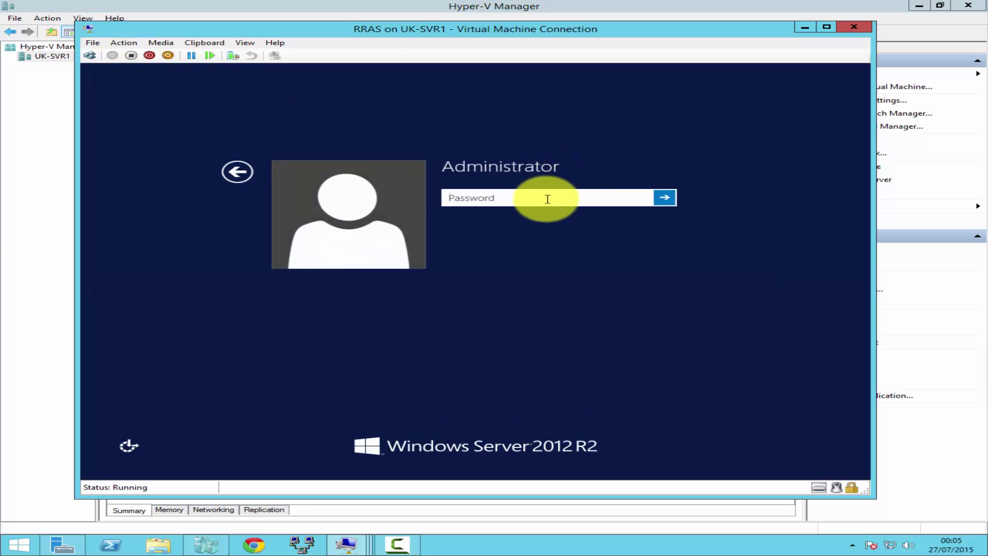
left_click(546, 198)
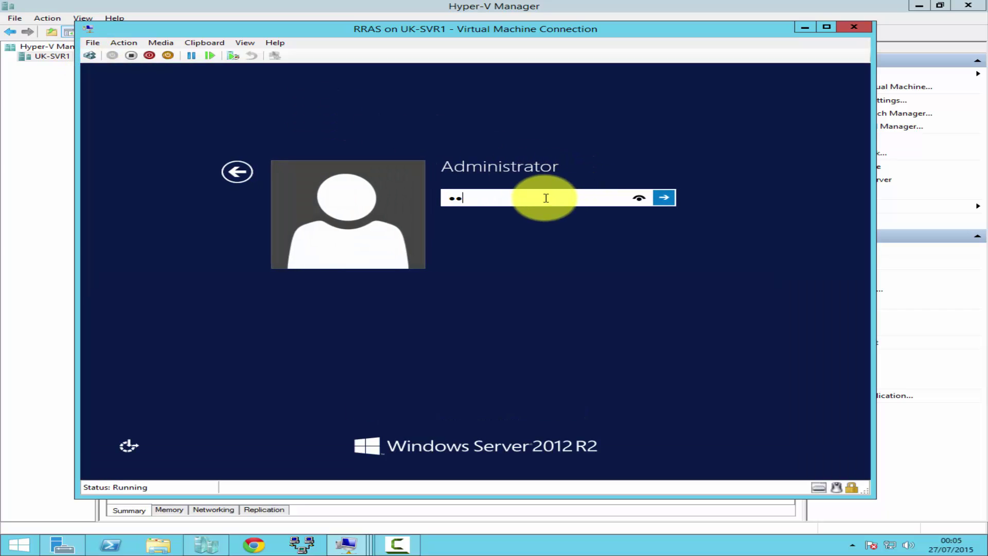
key("Return")
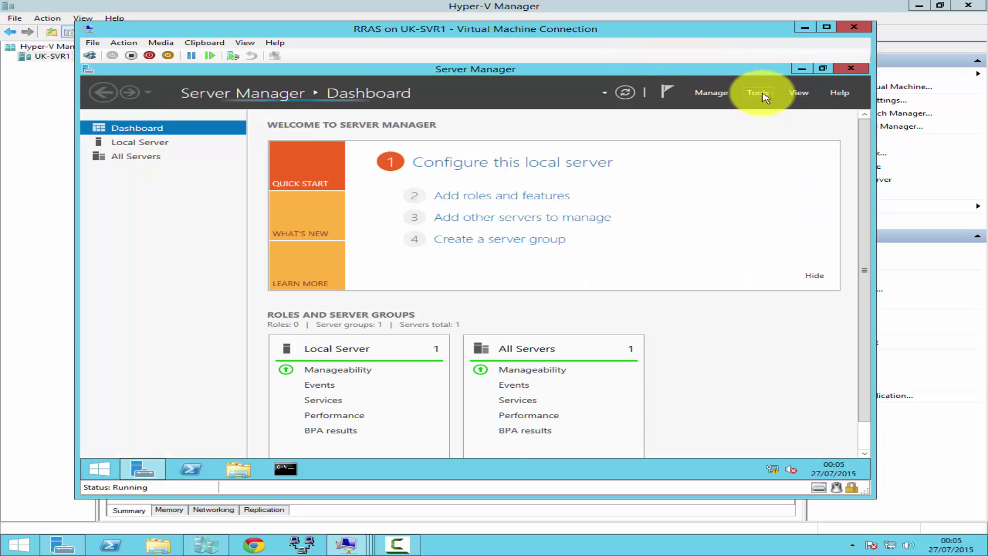
Launch Remote Access Management from Server Manager's Tools menu
left_click(764, 94)
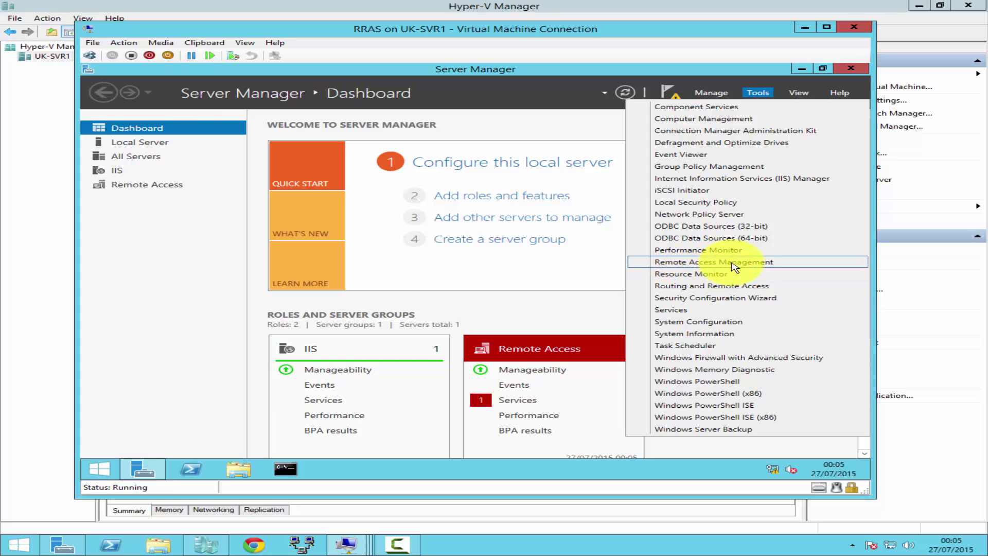
left_click(734, 264)
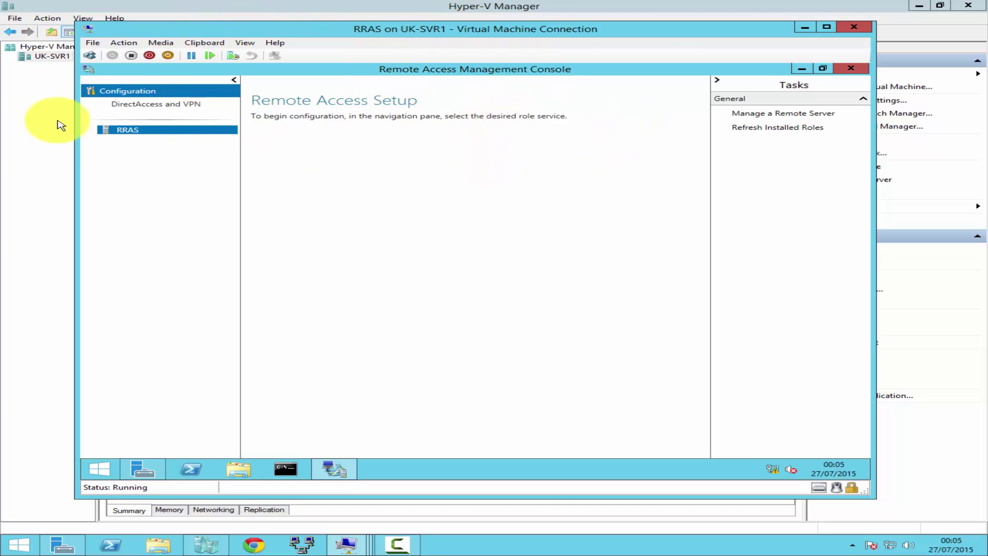
Go to the DirectAccess and VPN configuration page and choose Open RRAS Management
left_click(140, 105)
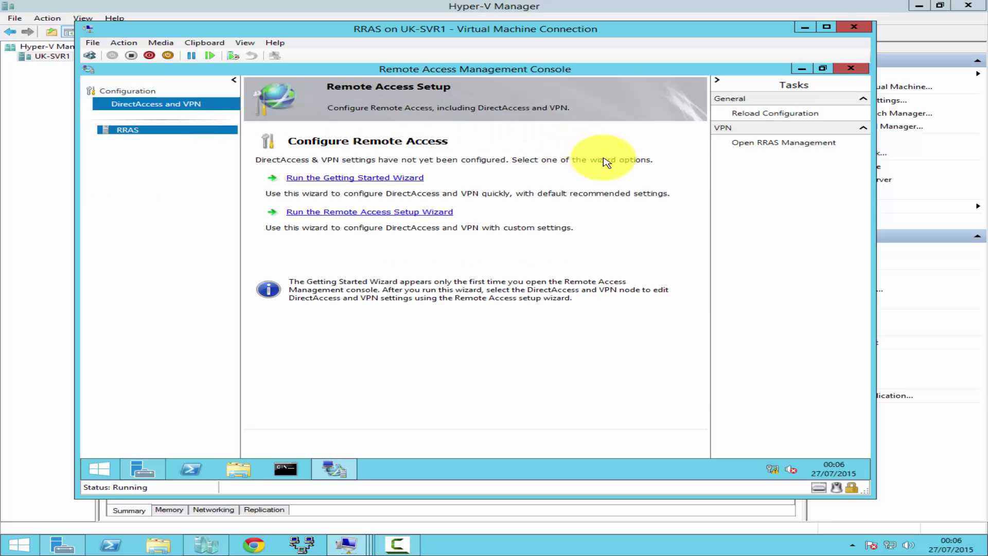
left_click(758, 146)
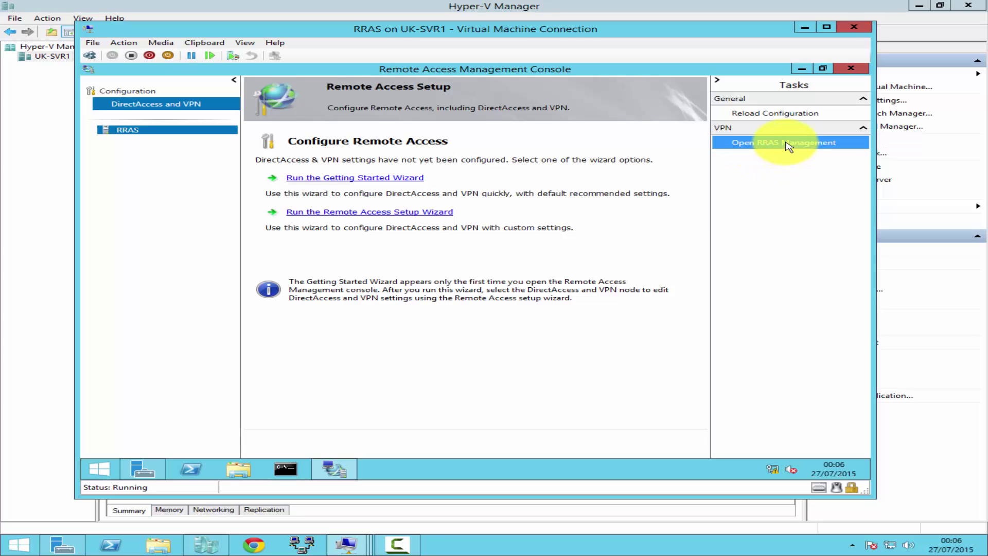
Open the Routing and Remote Access console and maximize it within the VM window
left_click(846, 145)
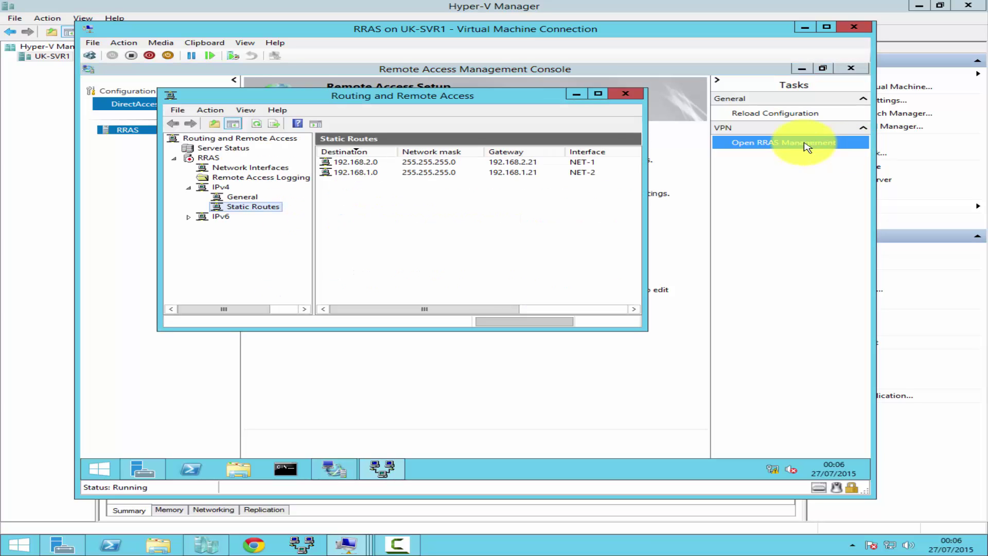
left_click(598, 95)
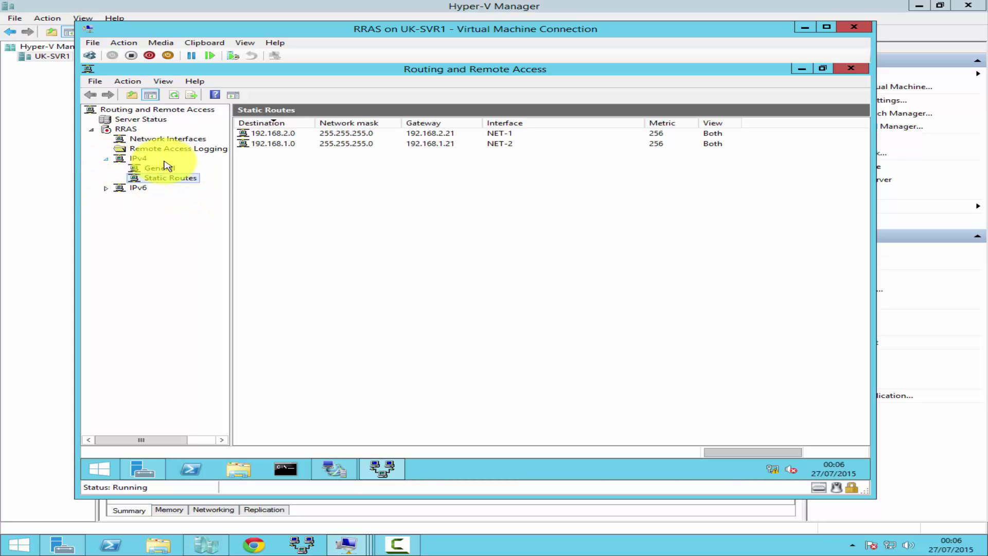
Add DHCP Relay Agent as a new routing protocol under IPv4 > General
left_click(106, 159)
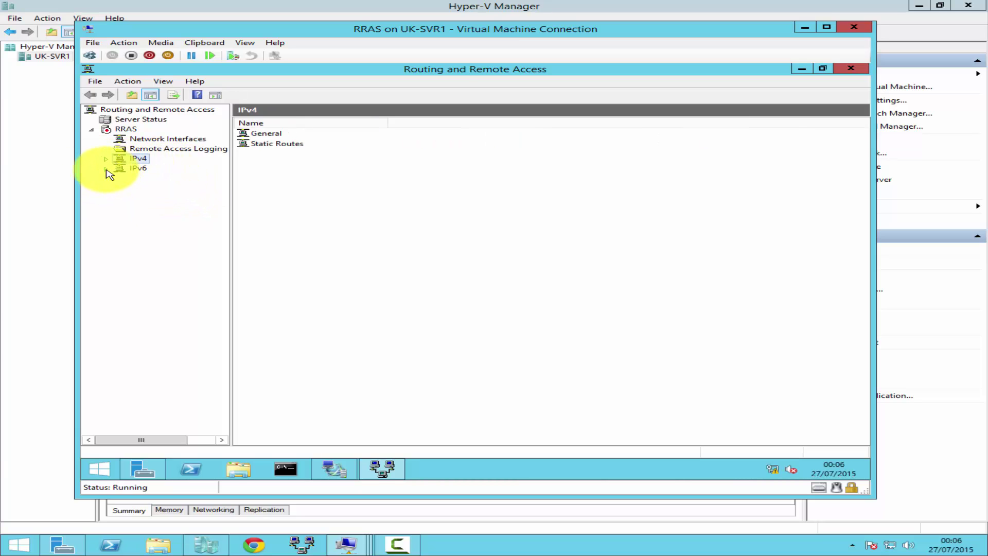
left_click(106, 168)
double_click(131, 160)
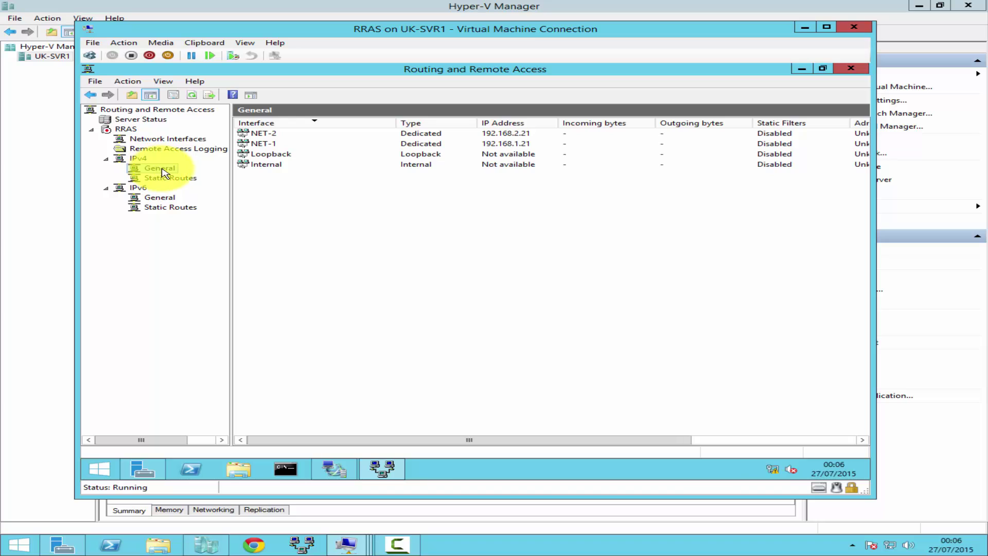
right_click(164, 171)
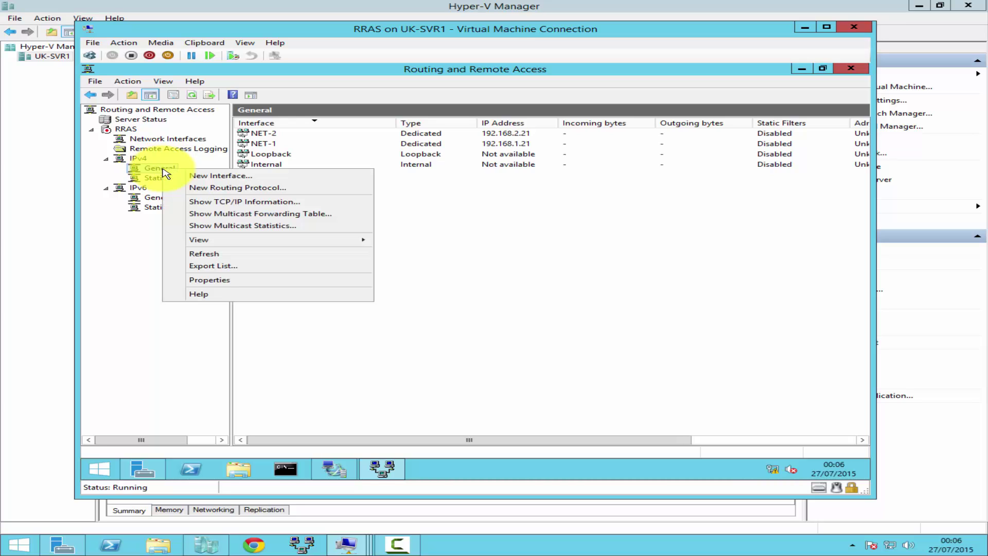
left_click(214, 188)
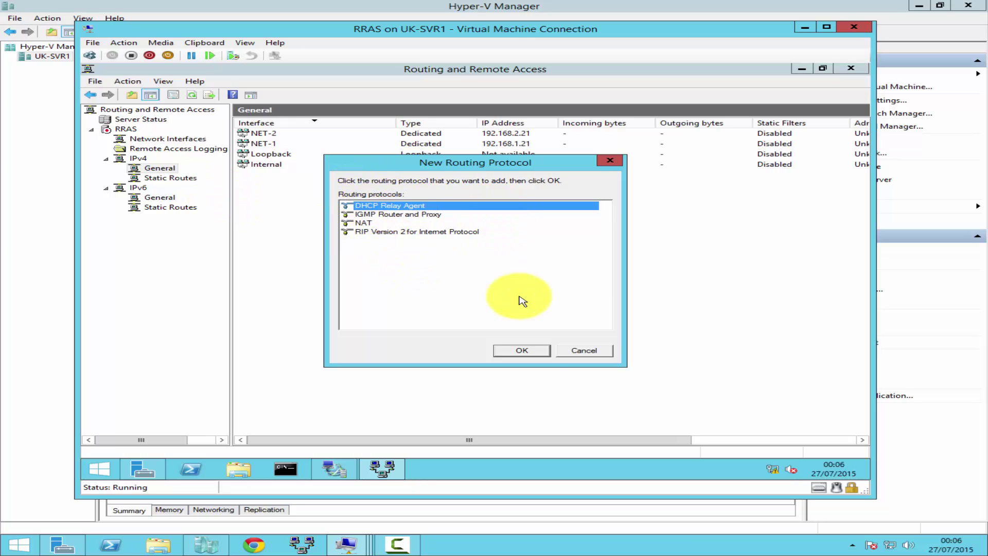
left_click(535, 357)
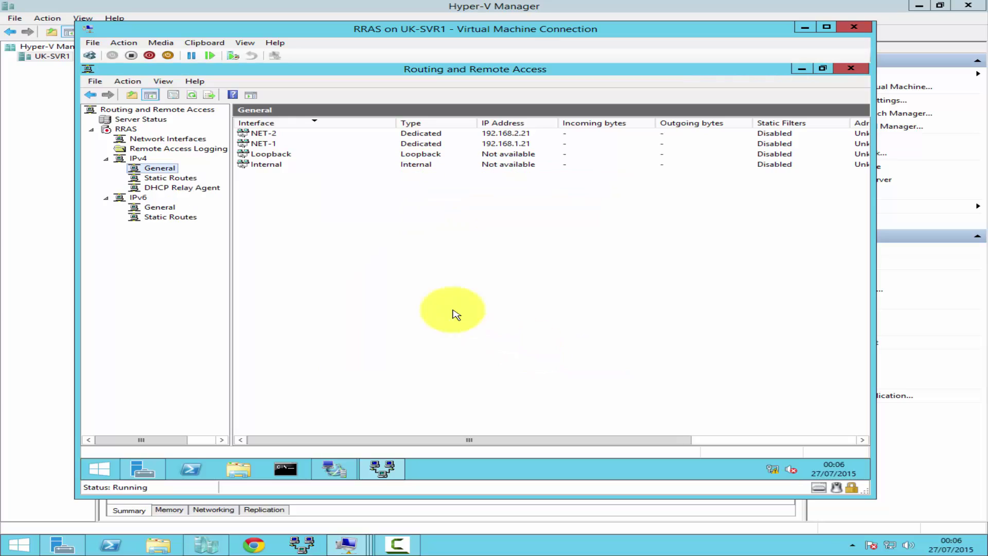
left_click(188, 188)
right_click(186, 189)
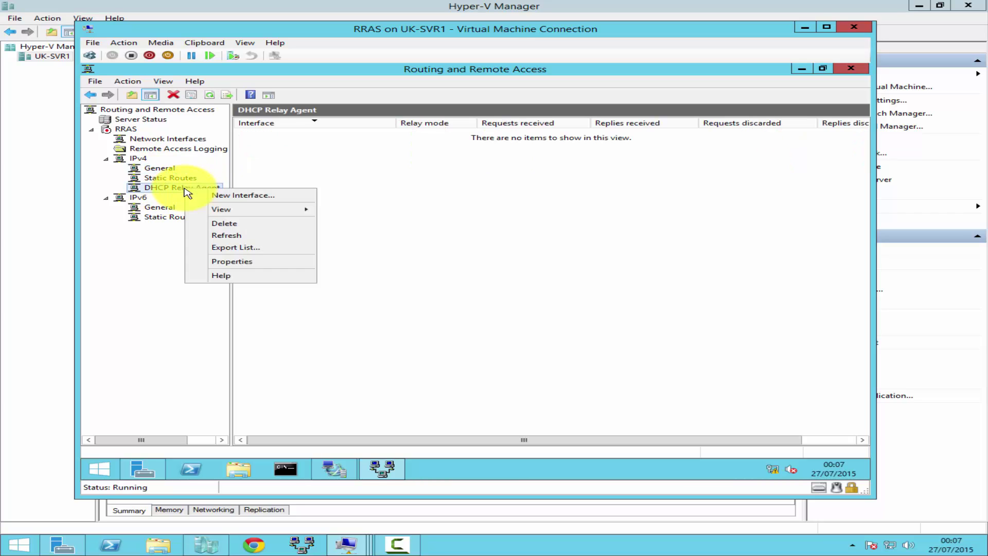
left_click(238, 265)
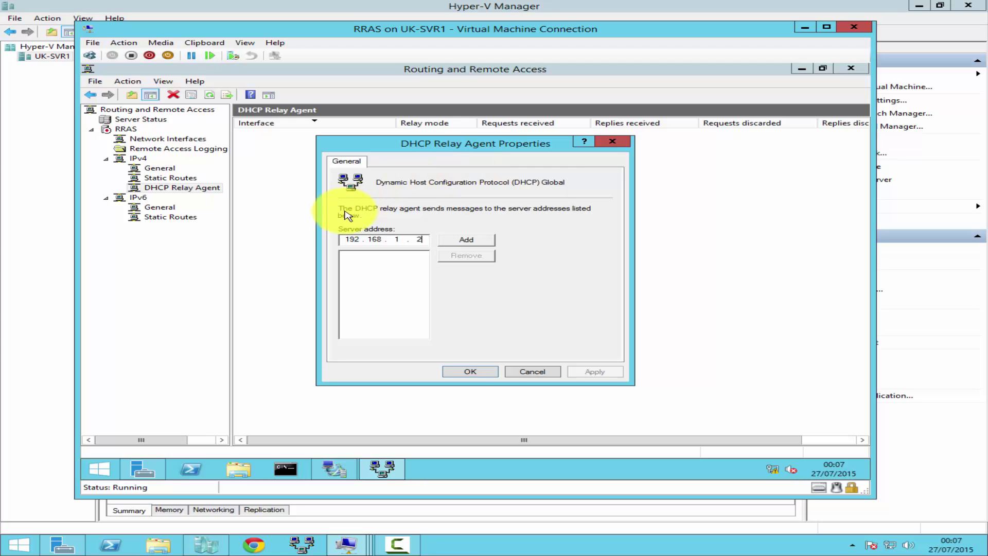
left_click(457, 240)
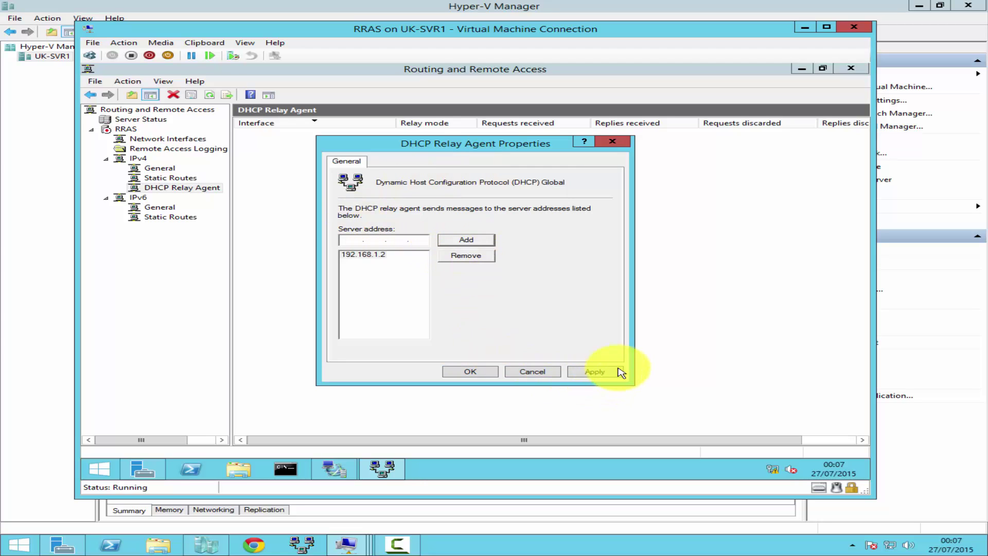
left_click(597, 371)
left_click(473, 372)
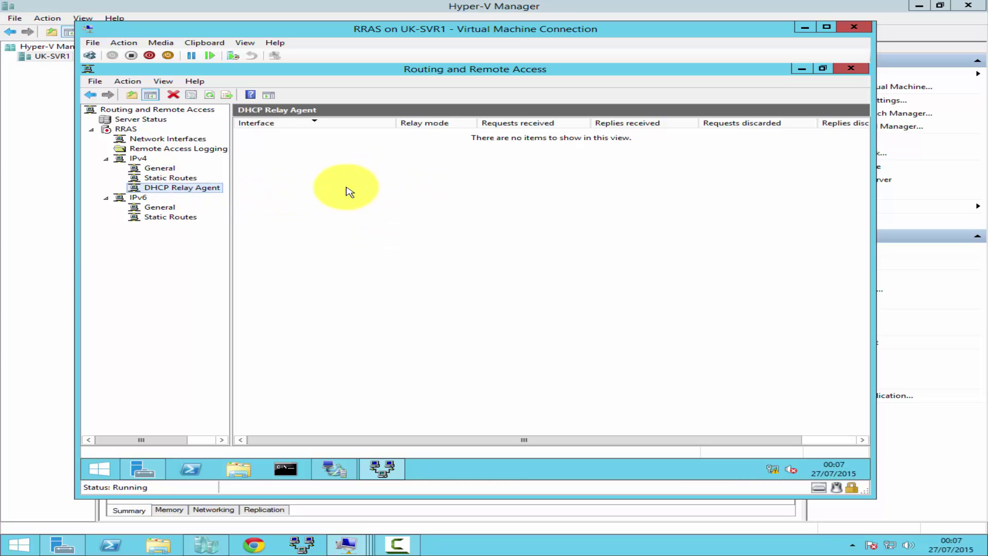
Add the NET-2 interface to the DHCP Relay Agent with relaying enabled
right_click(343, 167)
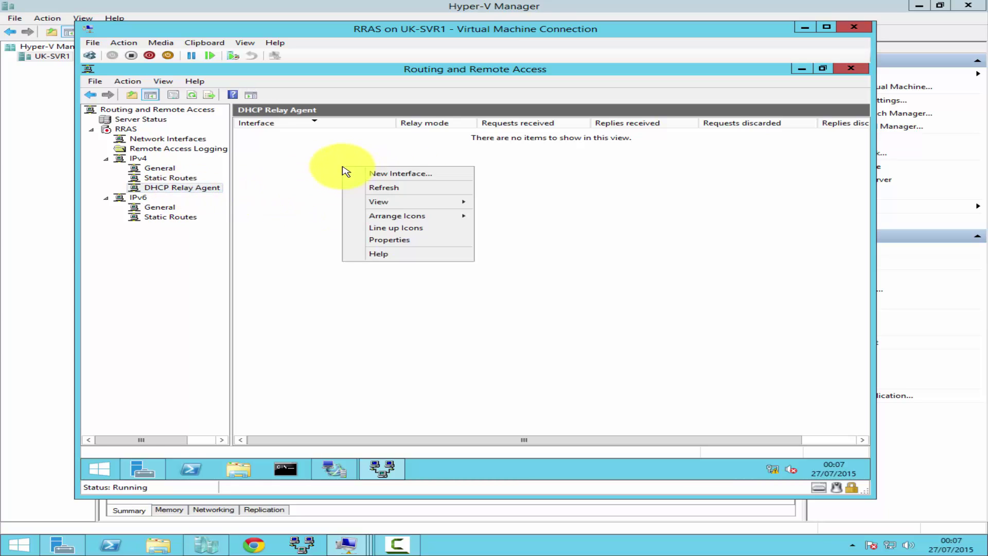
left_click(407, 176)
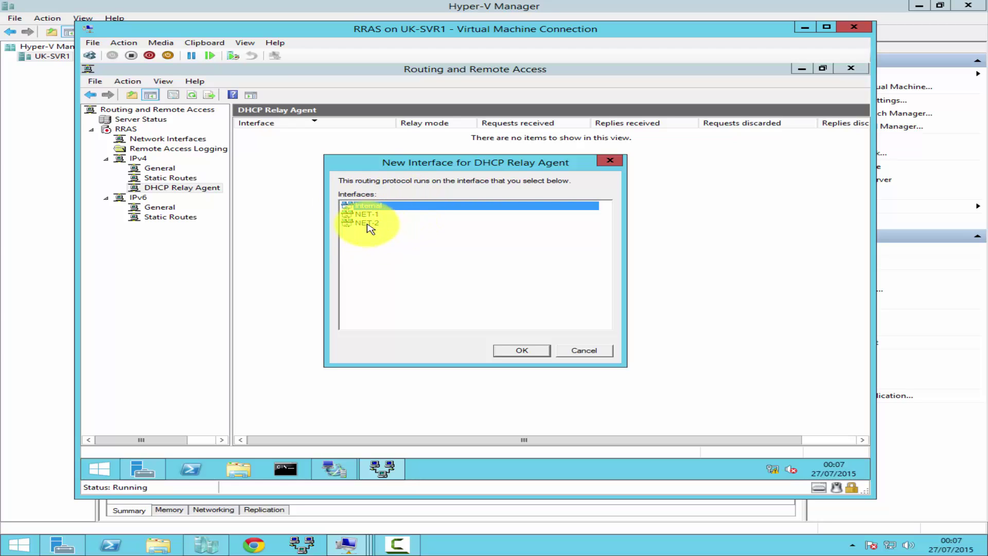
left_click(371, 226)
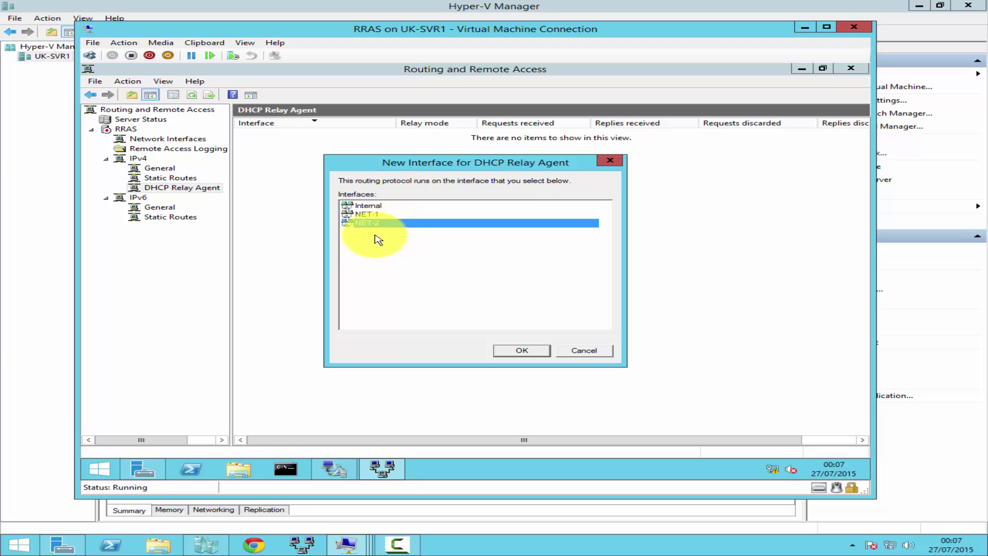
left_click(520, 352)
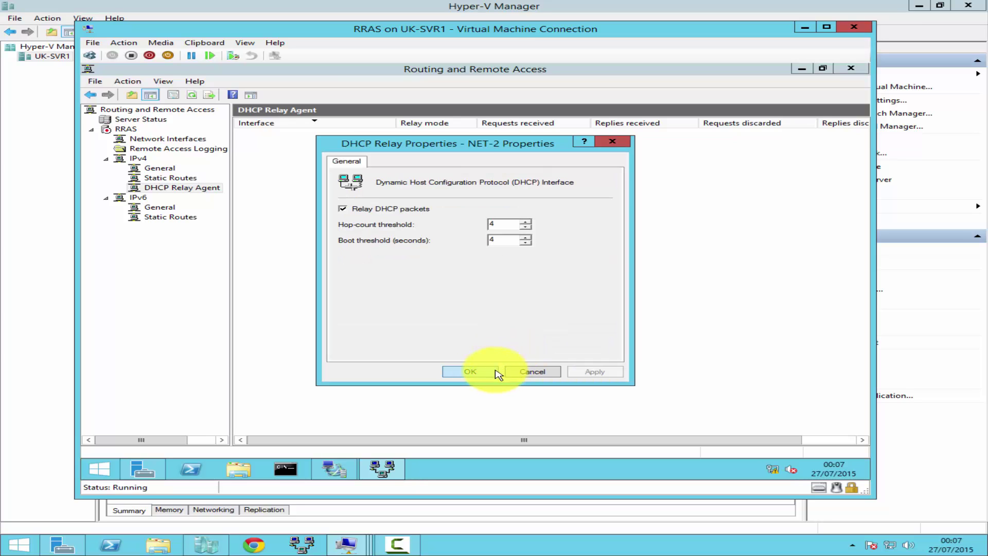
left_click(466, 372)
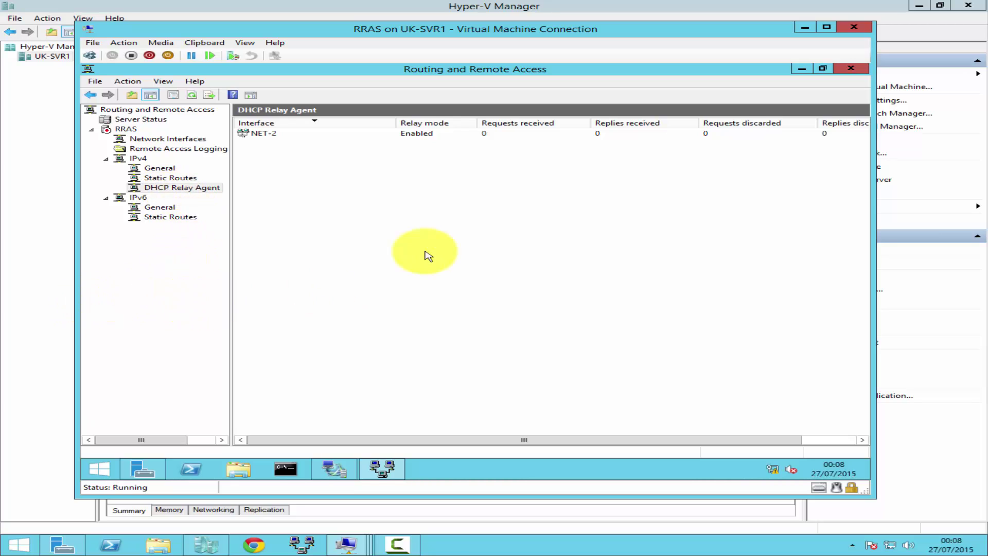
Close the RRAS console, minimize the RRAS VM and switch to the NET-2-PC VM
left_click(852, 69)
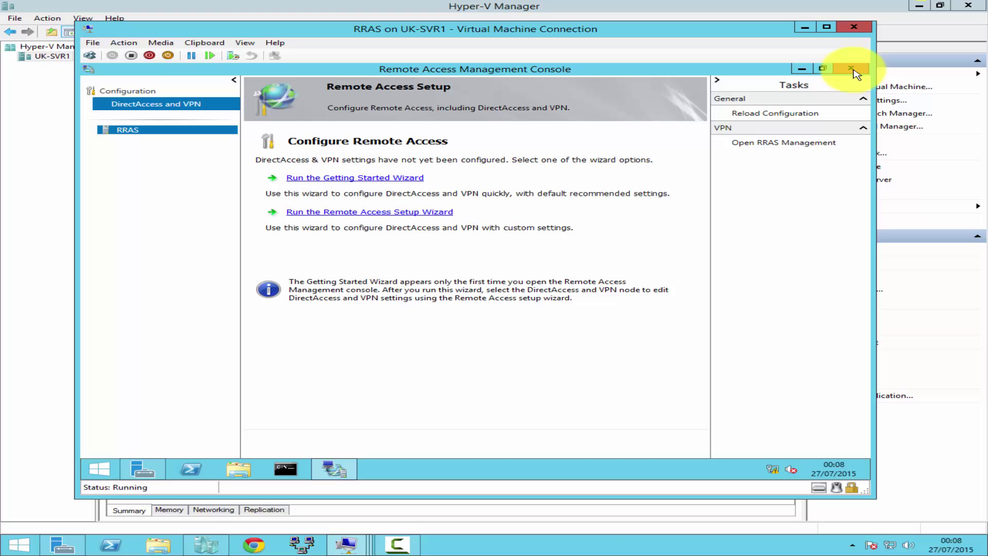
left_click(806, 32)
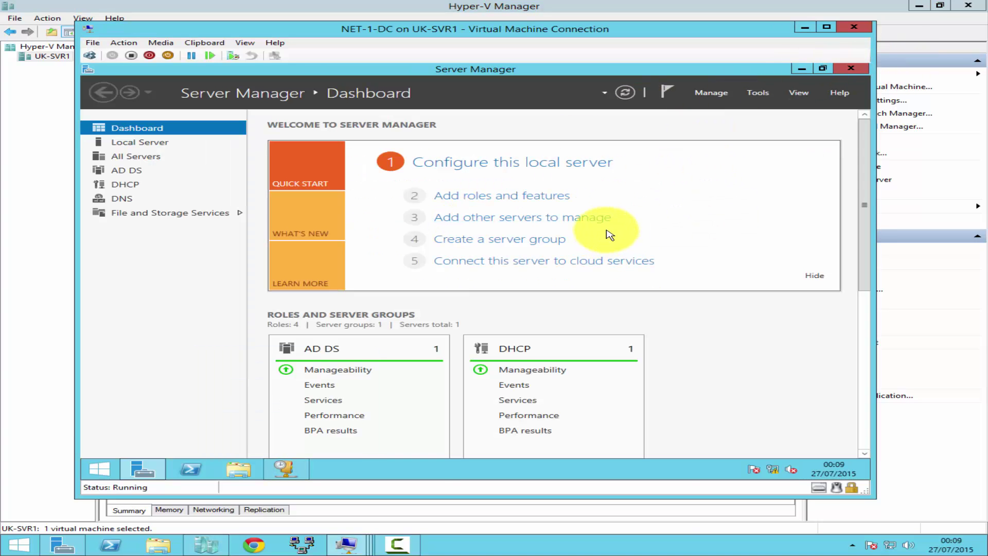
mouse_move(350, 544)
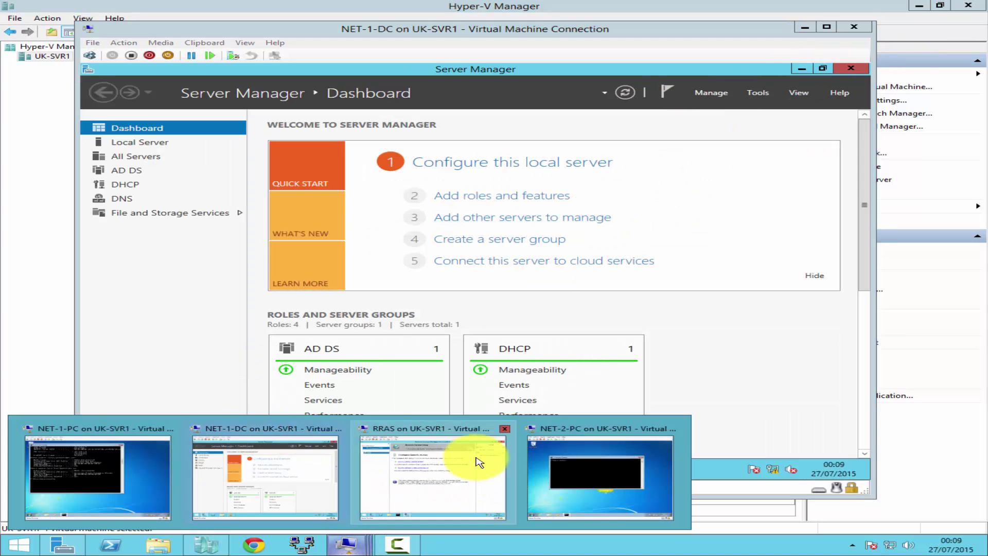
left_click(615, 476)
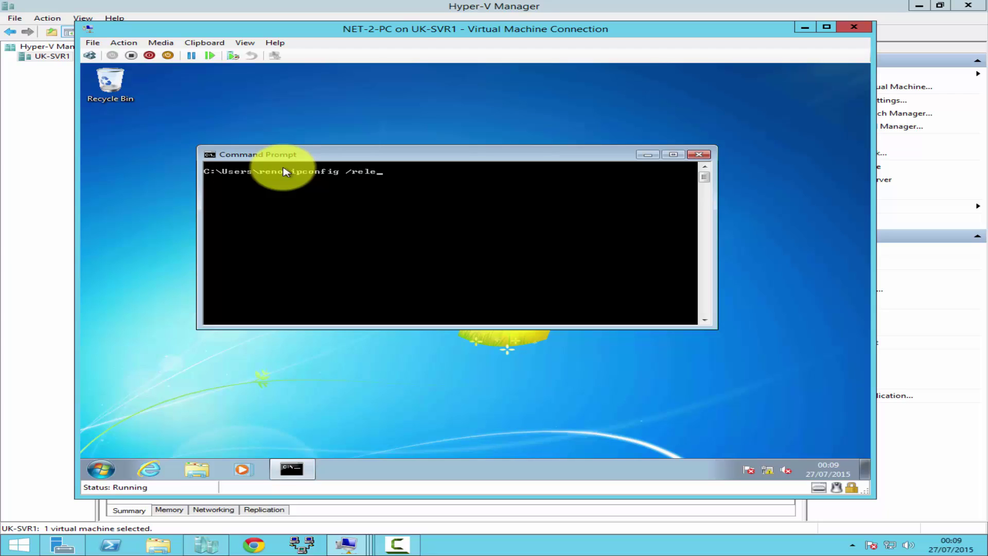
Run ipconfig /release and ipconfig /renew so NET-2-PC obtains 192.168.2.51 via the relay
type("se")
key("Return")
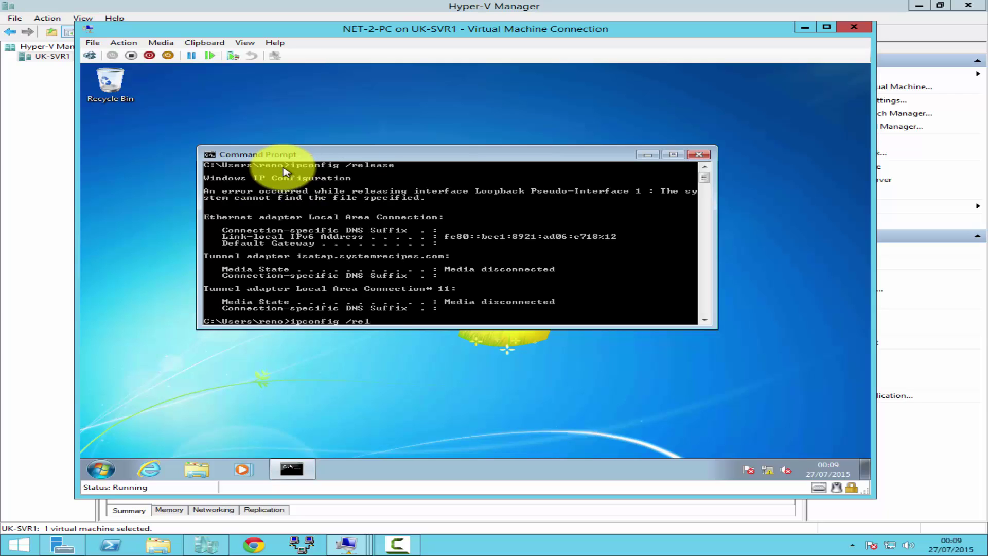
type("ipconfig /renew")
key("Return")
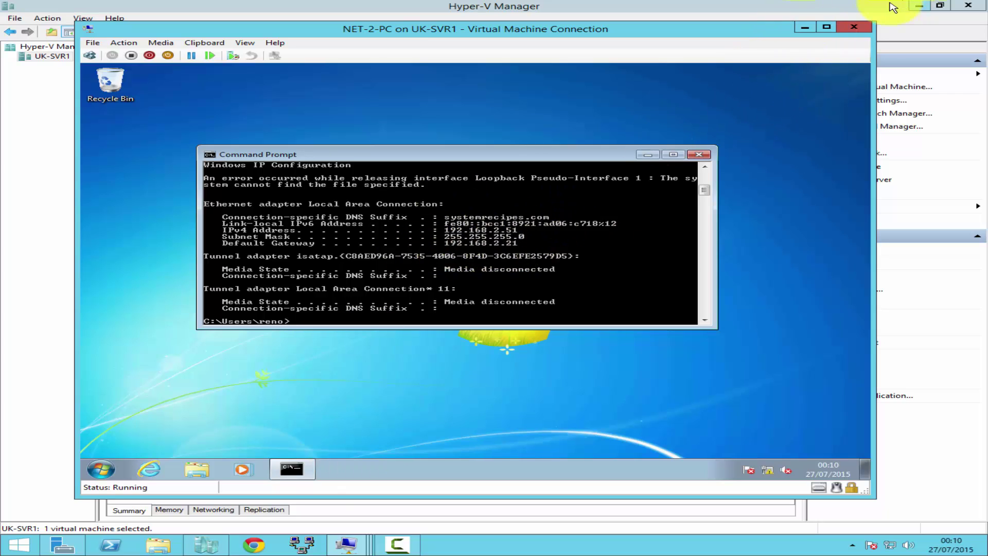
On NET-1-DC, refresh the DHCP console's Scope NET-2 Address Leases to show 192.168.2.51 for NET-2-PC
left_click(805, 32)
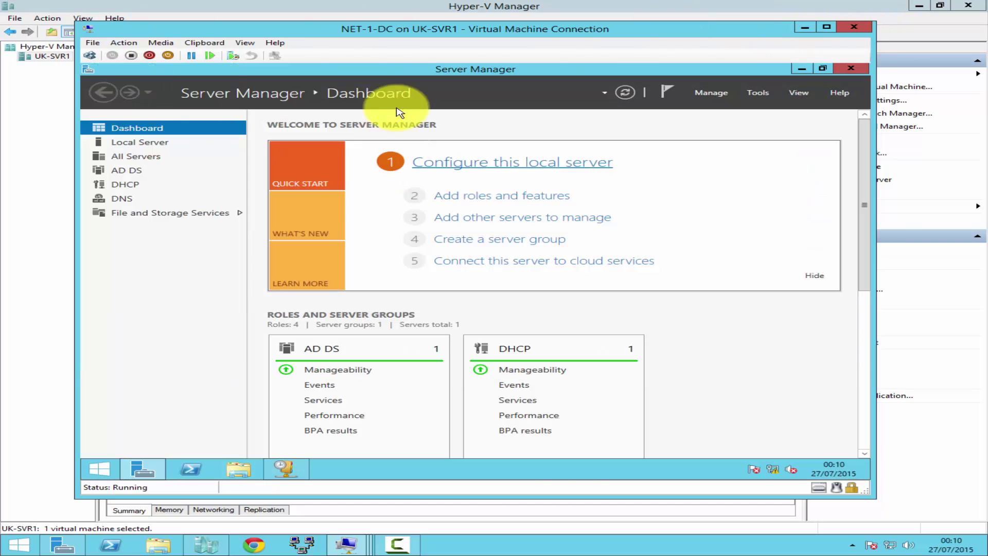
left_click(591, 16)
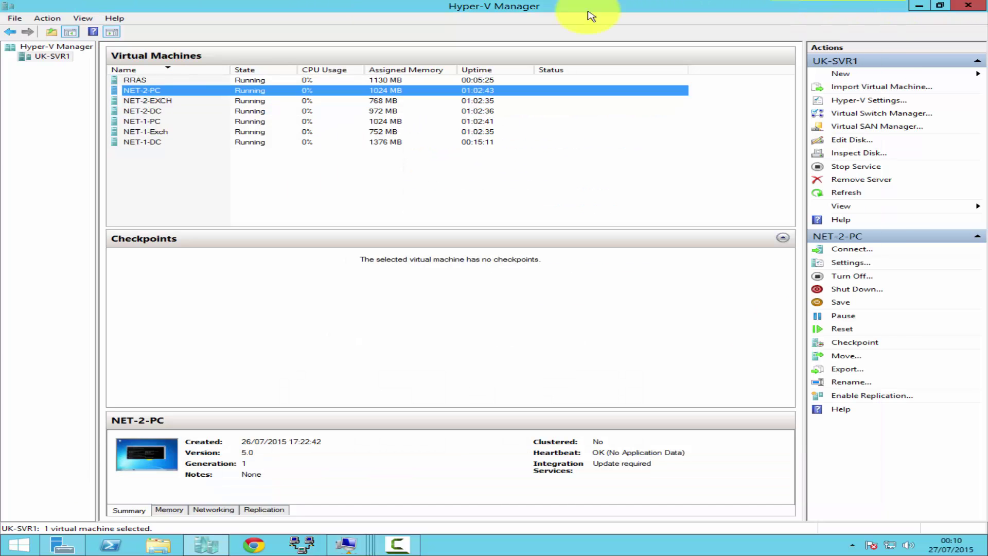
left_click(154, 143)
double_click(154, 143)
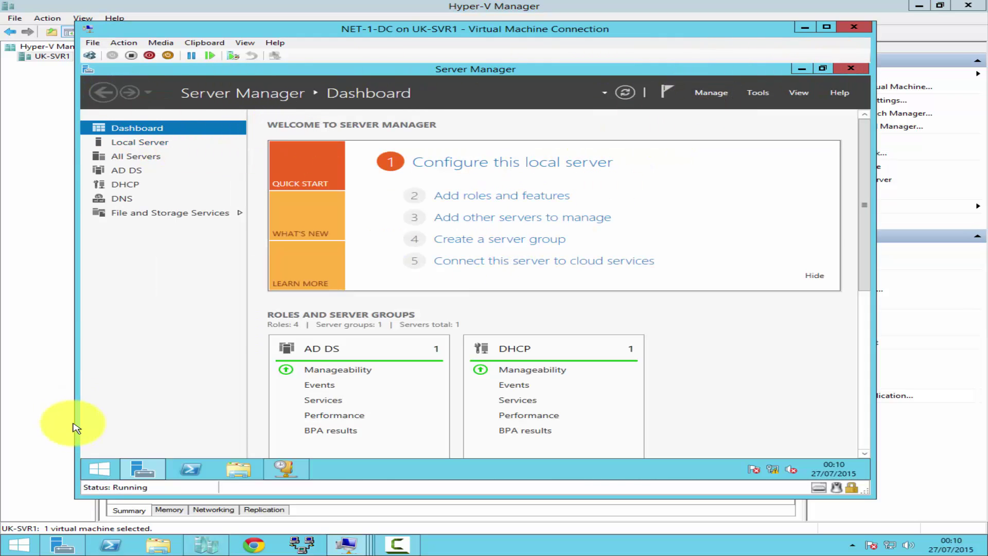
left_click(281, 469)
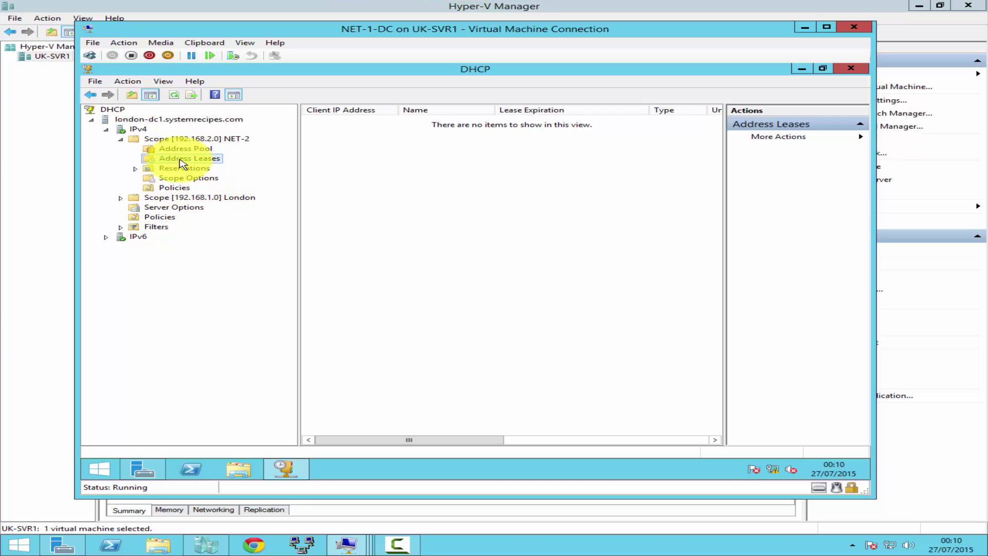
left_click(173, 96)
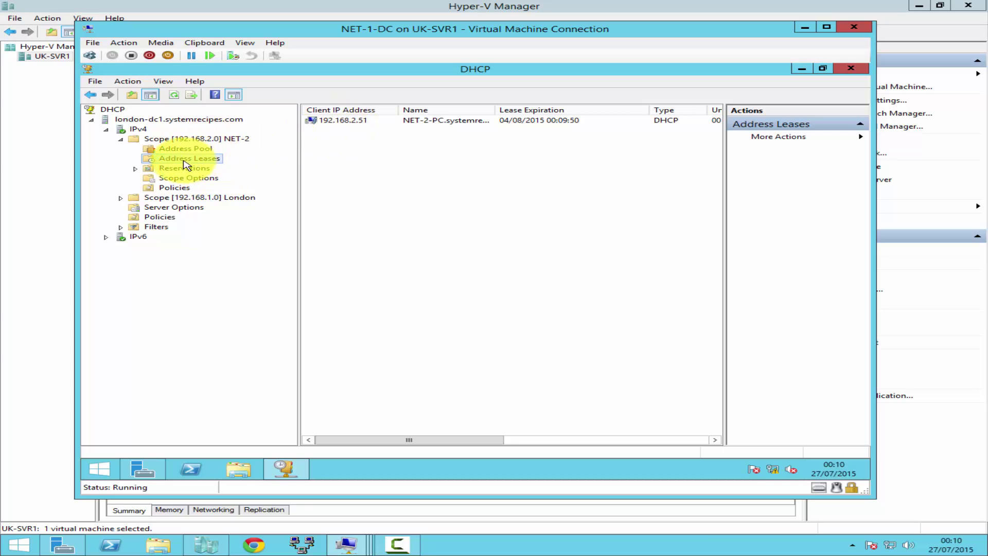
left_click(360, 132)
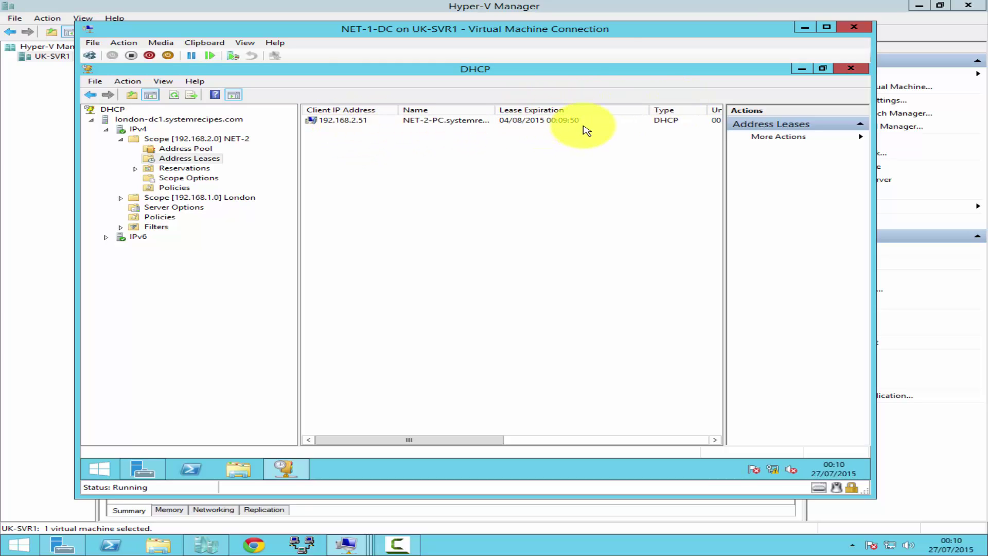
double_click(180, 198)
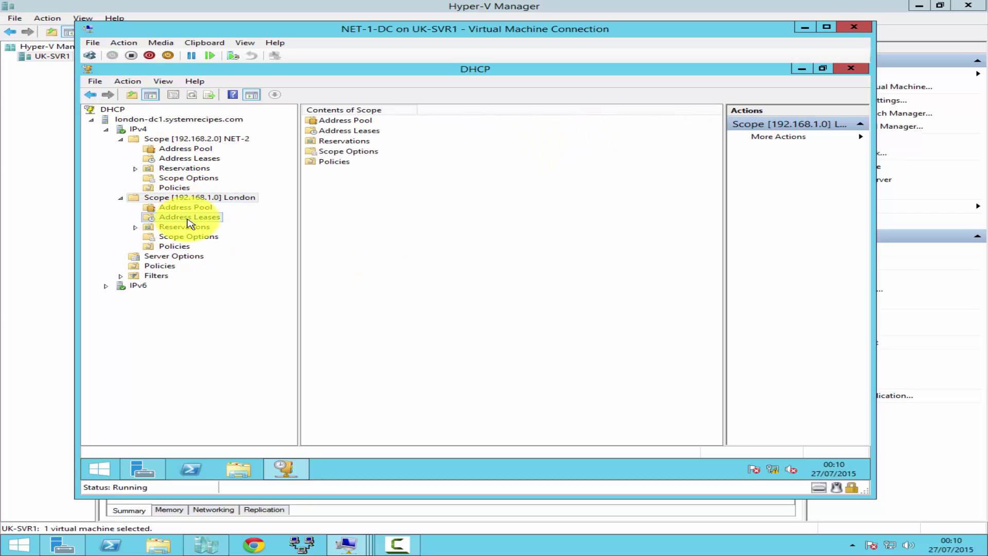
left_click(188, 218)
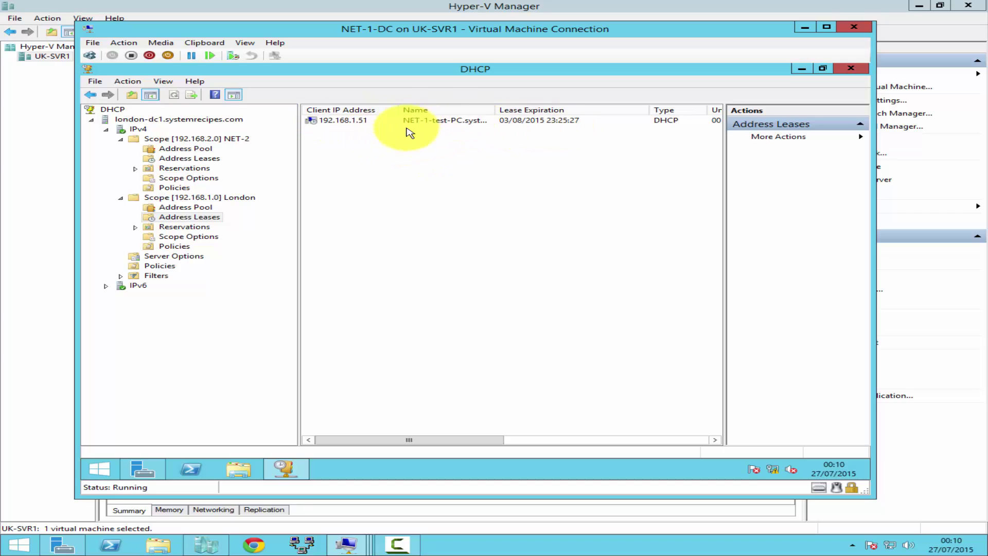
left_click(189, 159)
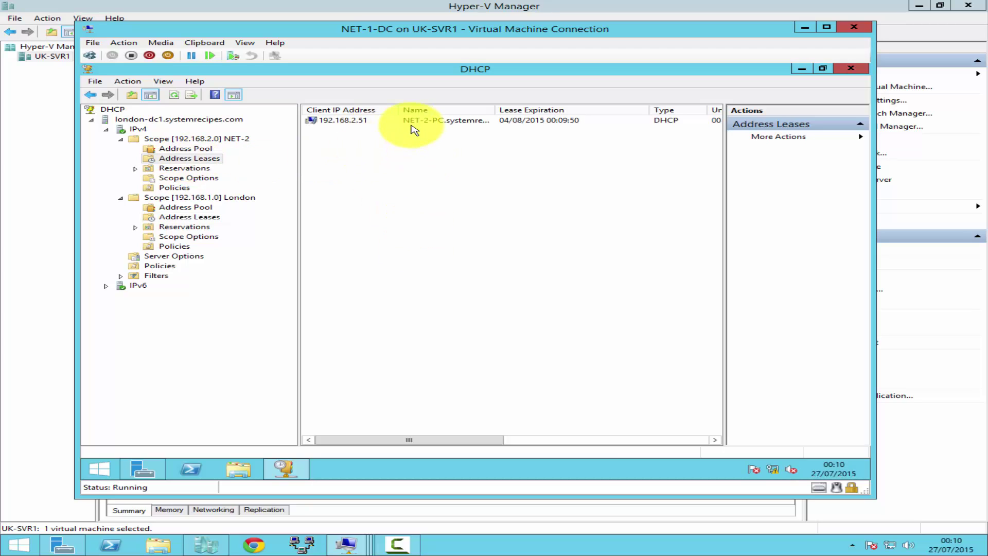